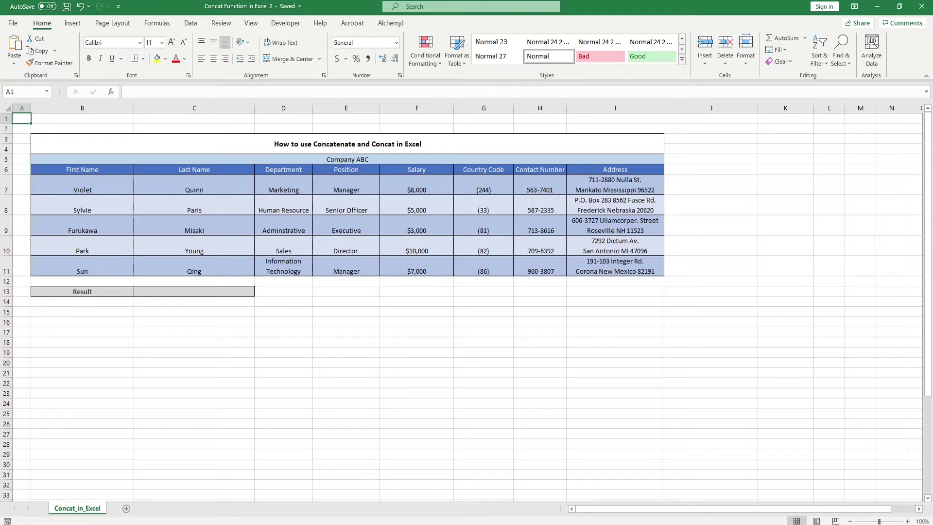
Enter a CONCATENATE formula in C13 that joins the first name in B7 with the last name in C7
{"action": "left_click", "coordinate": [166, 291]}
{"action": "type", "text": "="}
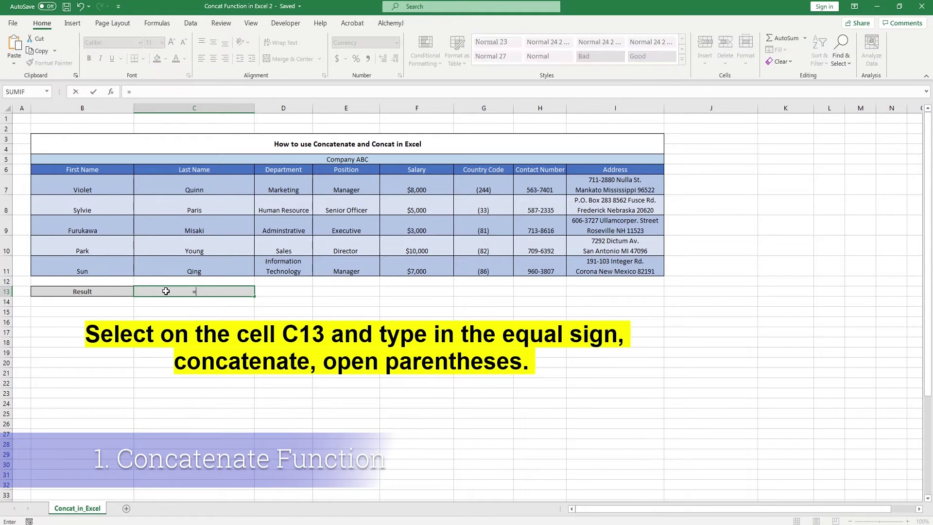
{"action": "type", "text": "concatenate("}
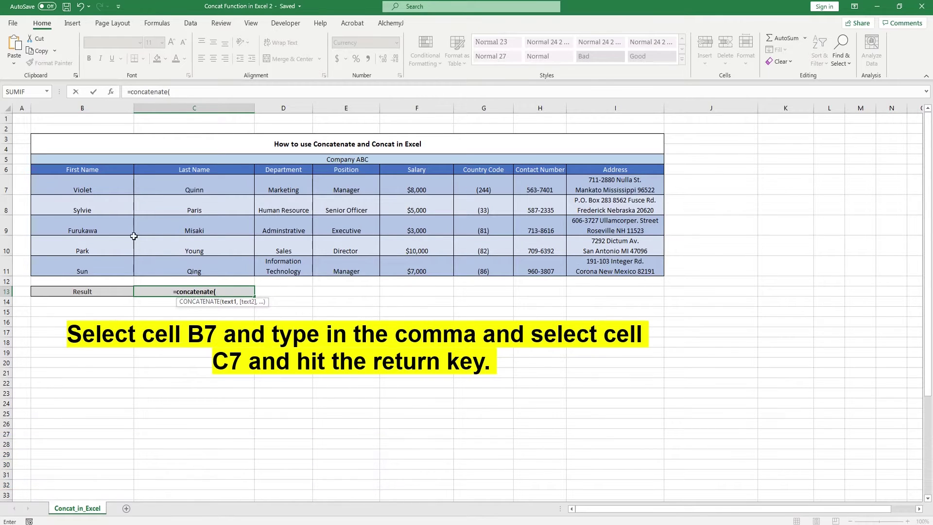
{"action": "left_click", "coordinate": [111, 190]}
{"action": "type", "text": ","}
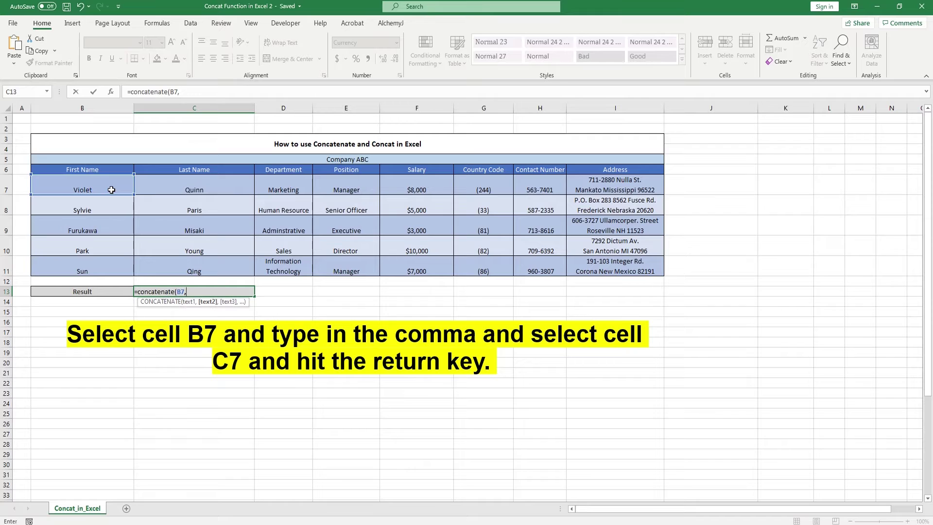
{"action": "left_click", "coordinate": [159, 187]}
{"action": "key", "text": "Return"}
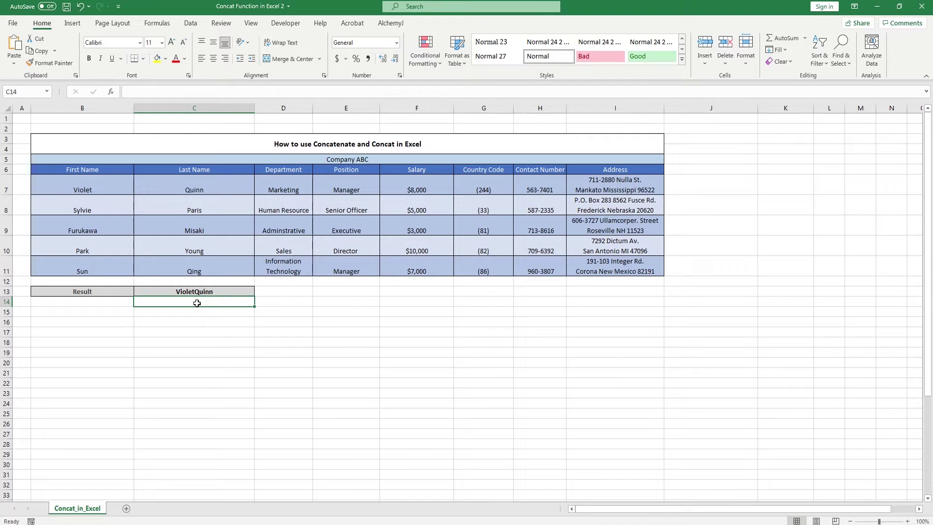
Insert a " " space argument between B7 and C7 in the CONCATENATE formula in C13
{"action": "left_click", "coordinate": [224, 291]}
{"action": "double_click", "coordinate": [194, 292]}
{"action": "type", "text": "\" \""}
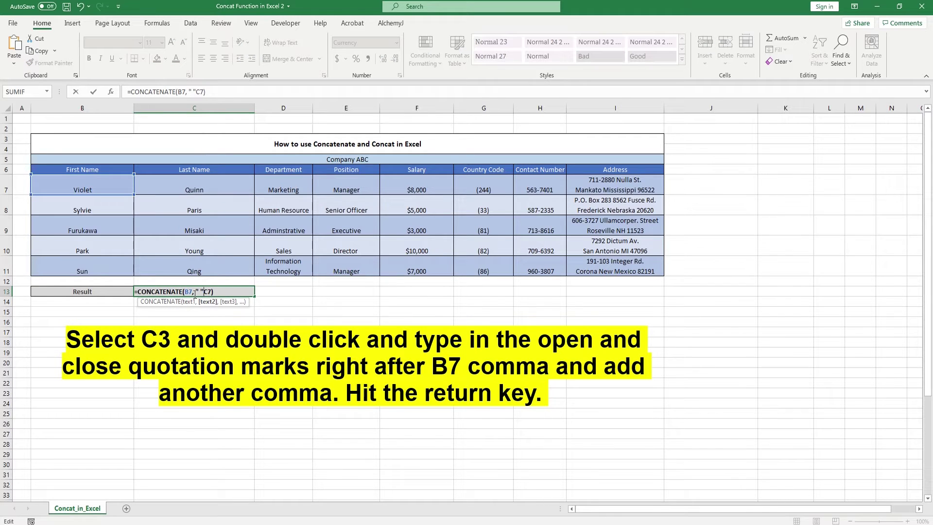
{"action": "type", "text": ","}
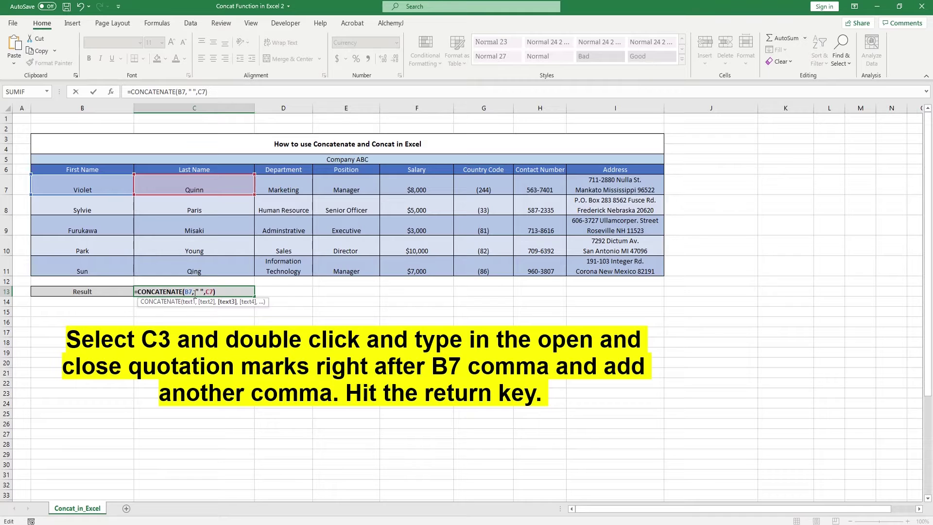
{"action": "key", "text": "Return"}
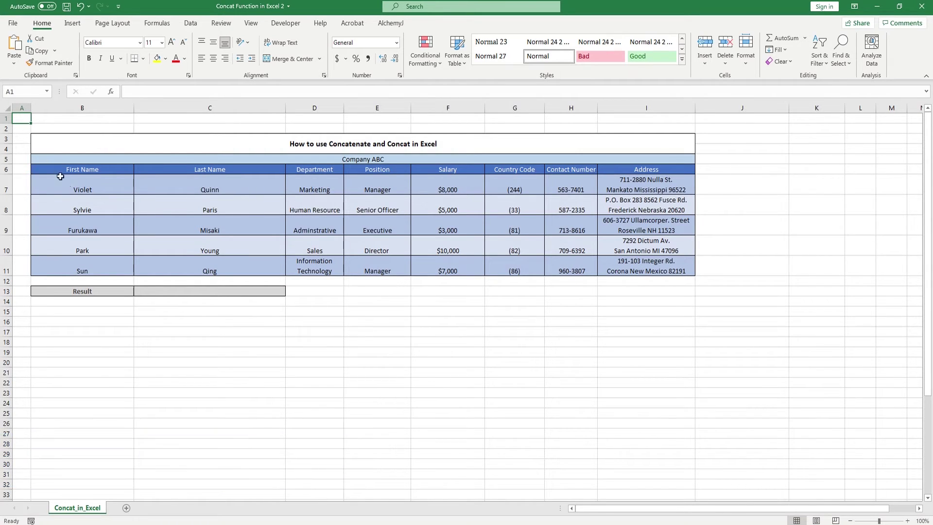
Start a CONCATENATE formula in C13 with B8 and a " " separator, and copy the separator string with its surrounding commas
{"action": "left_click", "coordinate": [159, 289]}
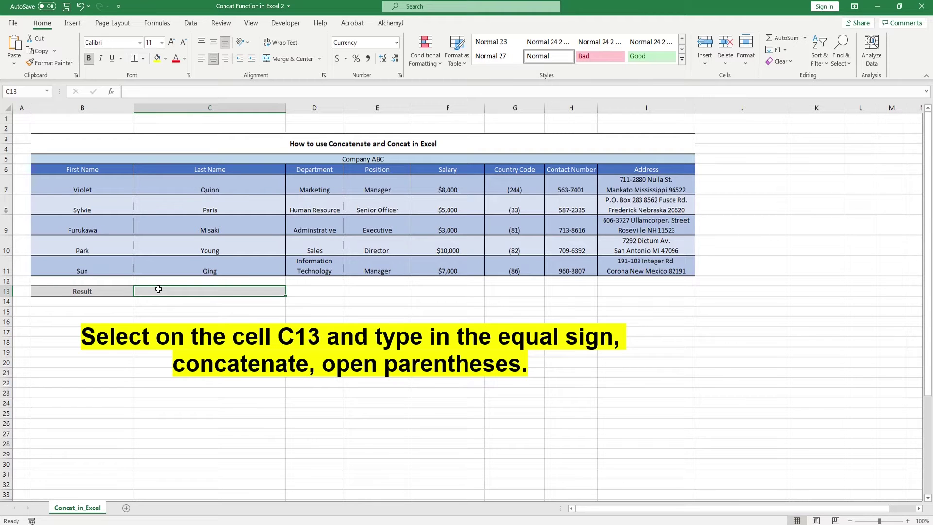
{"action": "type", "text": "="}
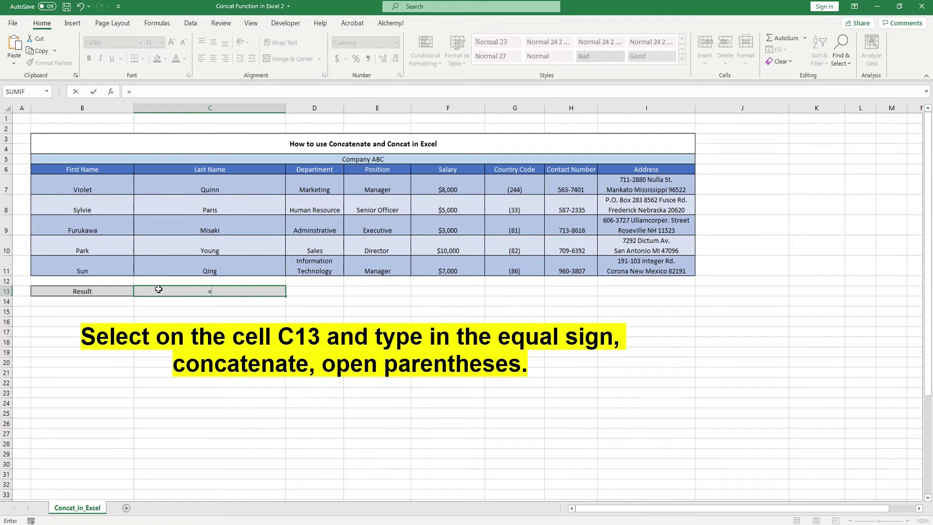
{"action": "type", "text": "concatenate("}
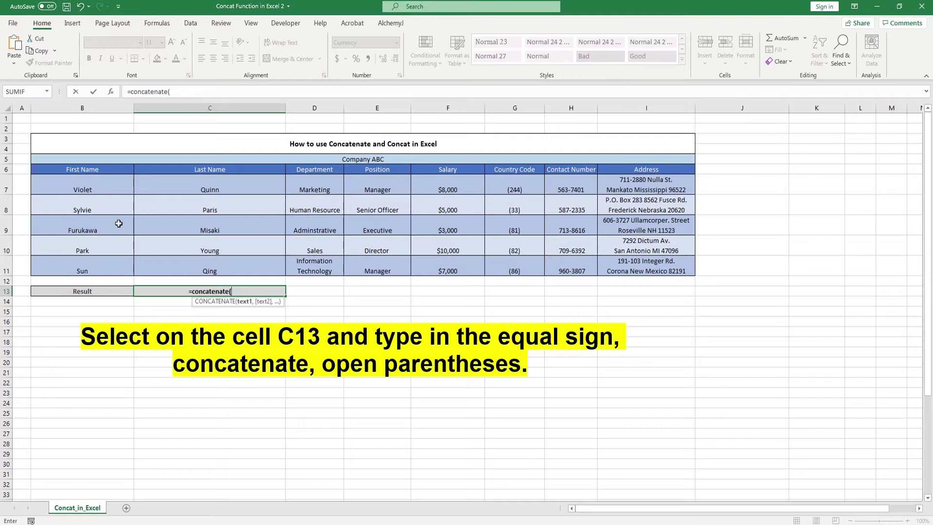
{"action": "left_click", "coordinate": [113, 212]}
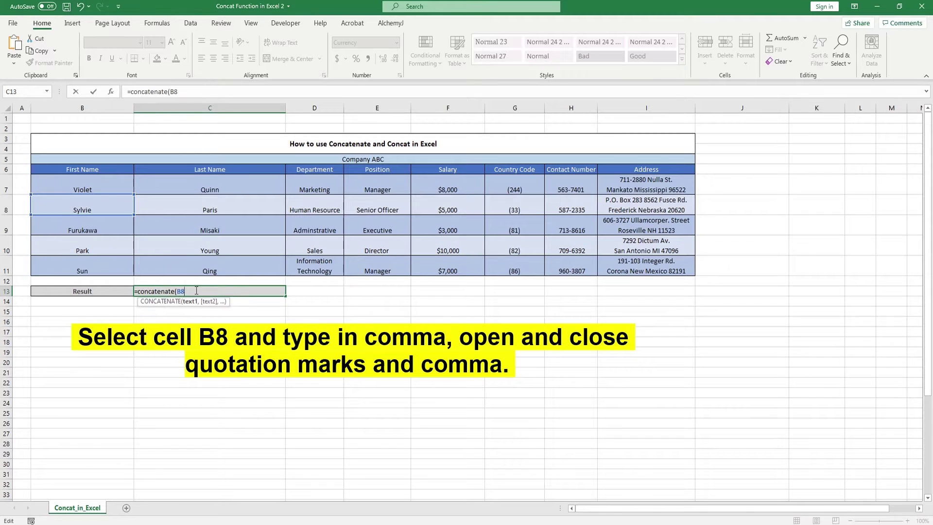
{"action": "type", "text": ", \" \","}
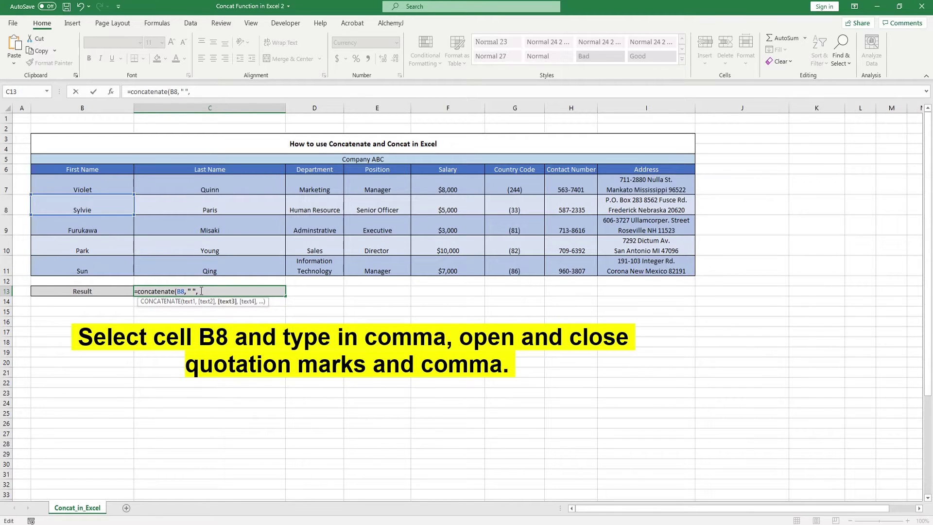
{"action": "left_click", "coordinate": [185, 291]}
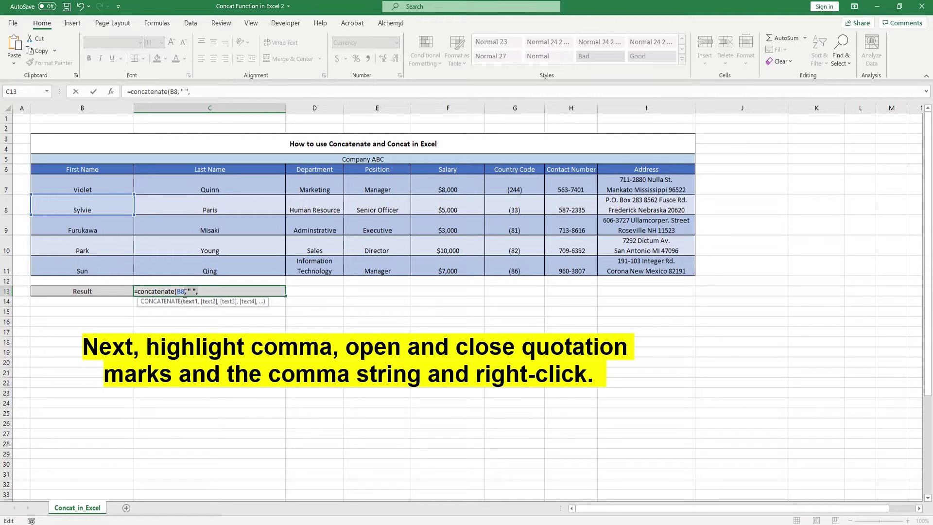
{"action": "right_click", "coordinate": [185, 292]}
{"action": "left_click", "coordinate": [207, 316]}
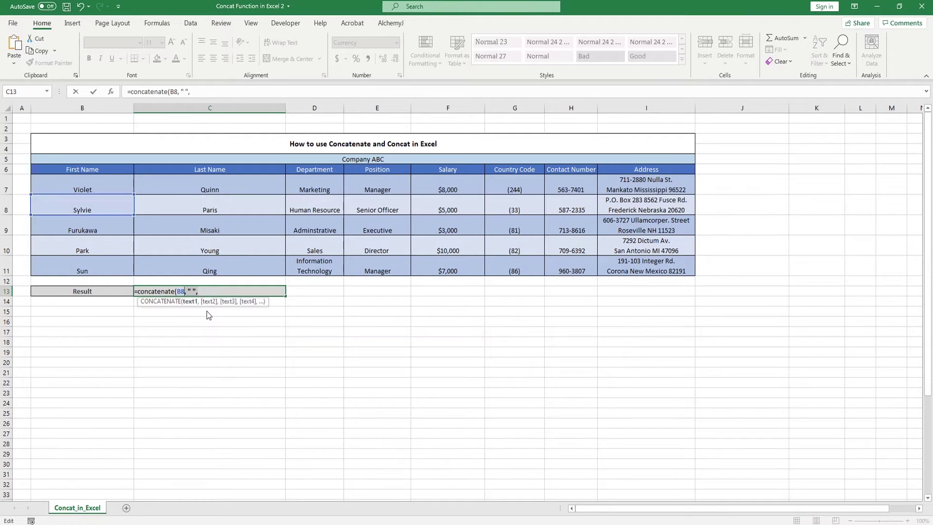
{"action": "left_click", "coordinate": [208, 292]}
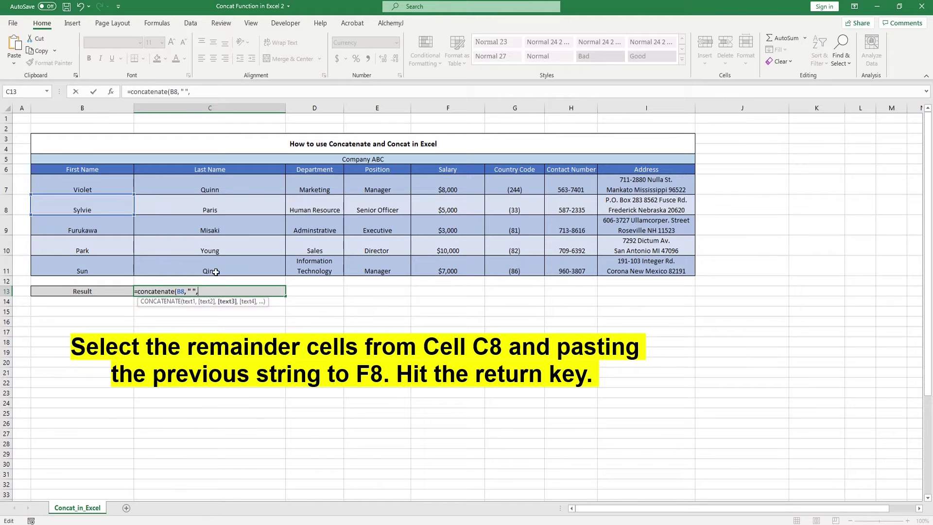
Complete the C13 formula with C8, D8, E8 and F8, pasting the copied space separator between them
{"action": "left_click", "coordinate": [253, 209]}
{"action": "key", "text": "ctrl+v"}
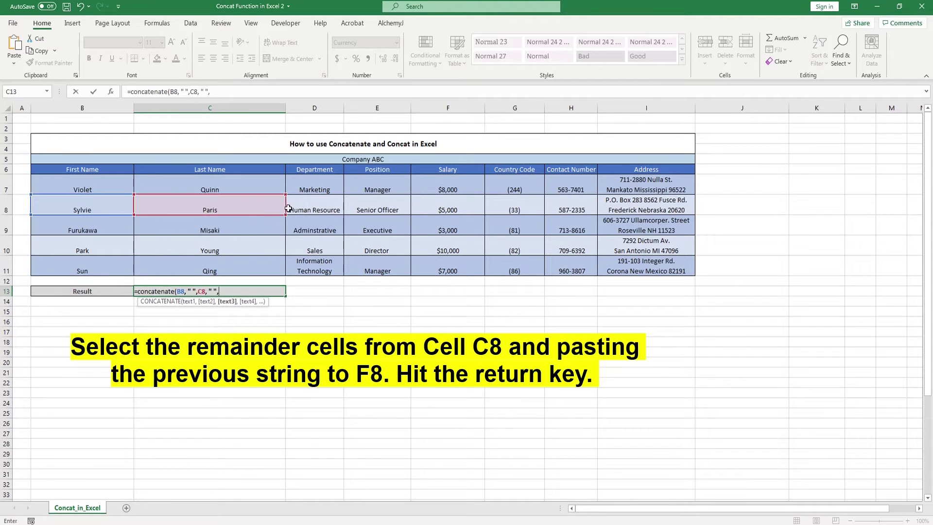
{"action": "left_click", "coordinate": [316, 209]}
{"action": "key", "text": "ctrl+v"}
{"action": "left_click", "coordinate": [376, 210]}
{"action": "key", "text": "ctrl+v"}
{"action": "left_click", "coordinate": [447, 210]}
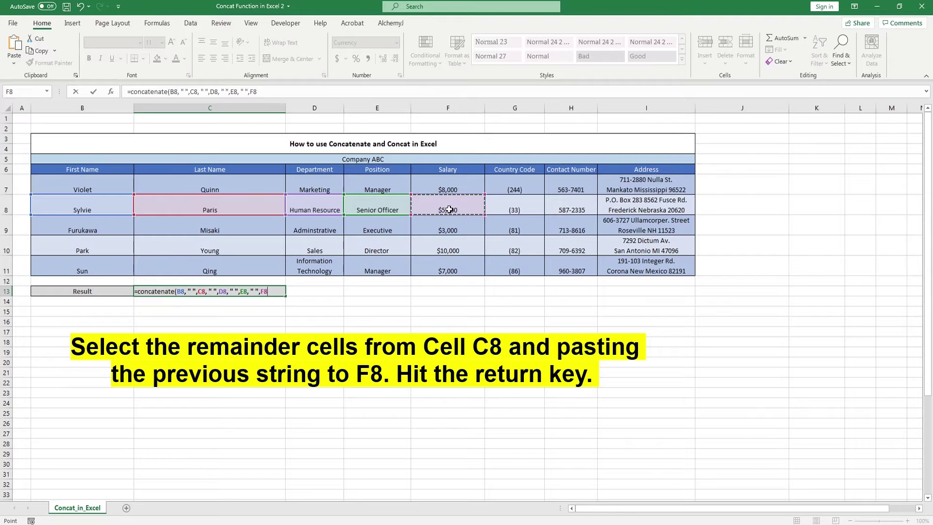
{"action": "key", "text": "Return"}
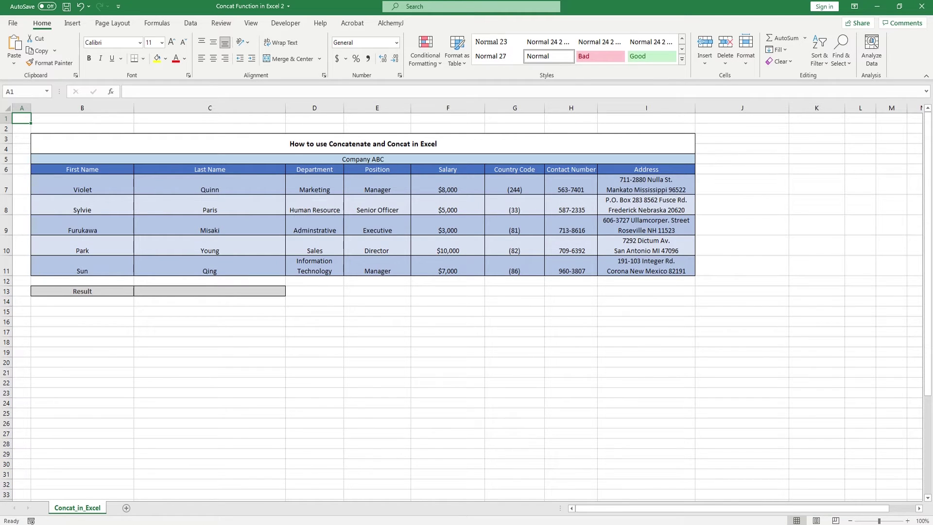
Enter a CONCAT formula in C13 over the range of row 9's country code and contact number
{"action": "left_click", "coordinate": [174, 288]}
{"action": "type", "text": "=concat"}
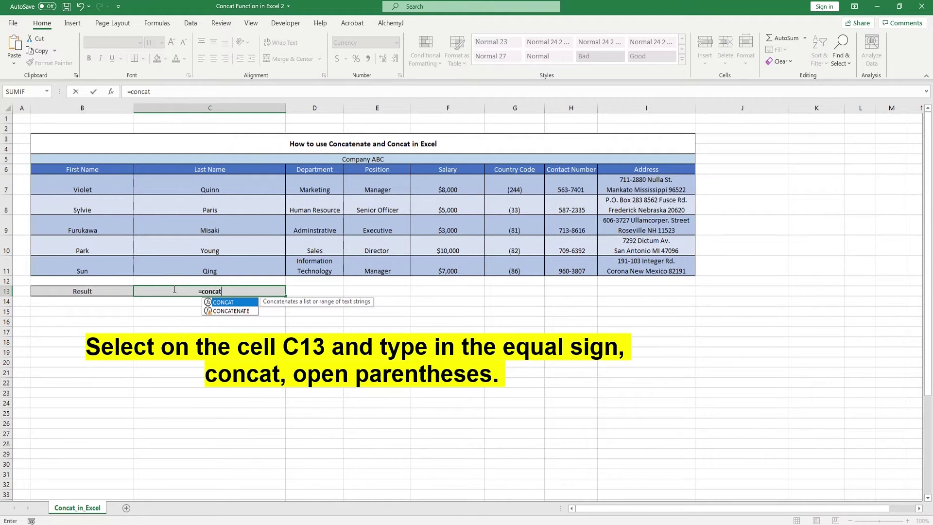
{"action": "type", "text": "("}
{"action": "left_click_drag", "start_coordinate": [500, 227], "coordinate": [592, 234]}
{"action": "key", "text": "Return"}
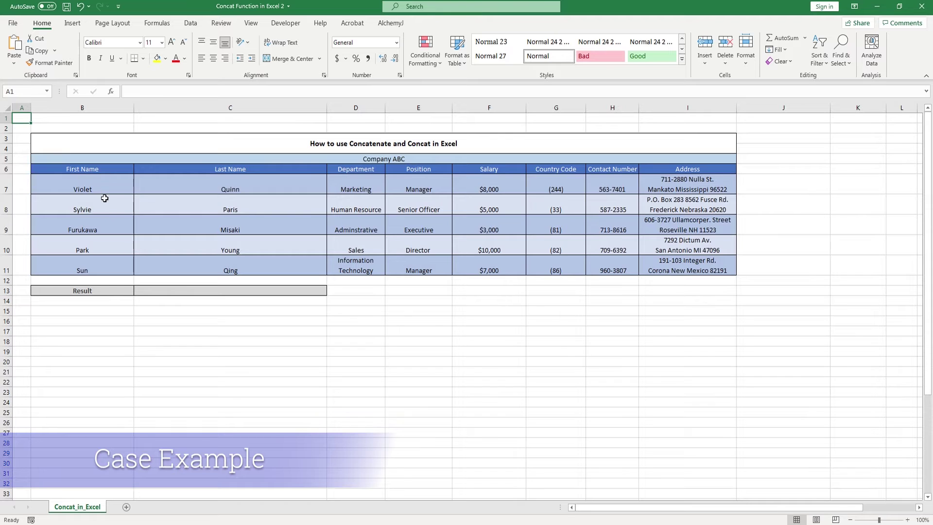
Enter a CONCAT formula in C13 that joins the range G10:H10, a " " space and the address in I10
{"action": "left_click", "coordinate": [177, 289]}
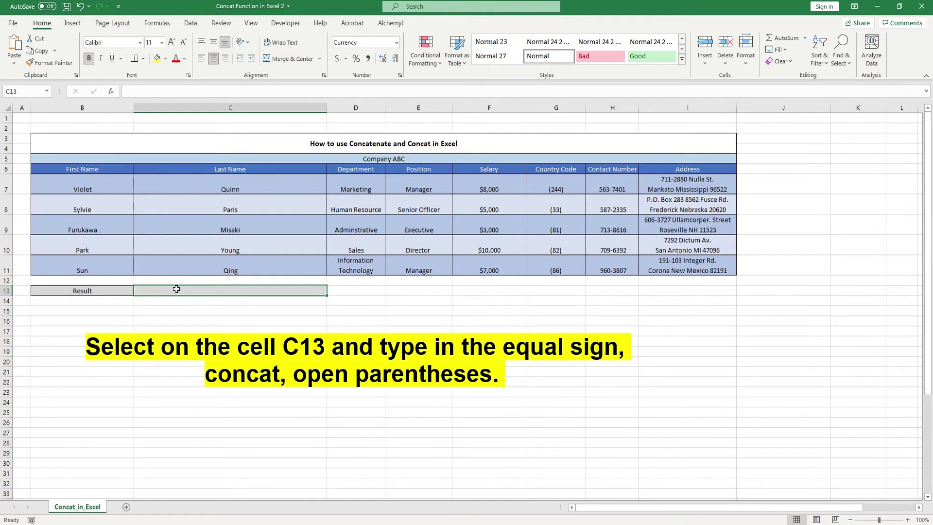
{"action": "type", "text": "=c"}
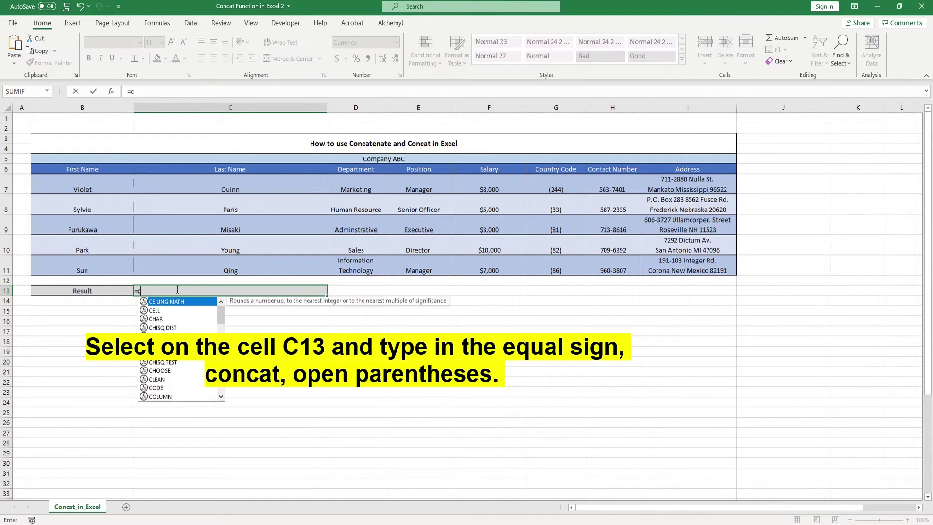
{"action": "type", "text": "oncat("}
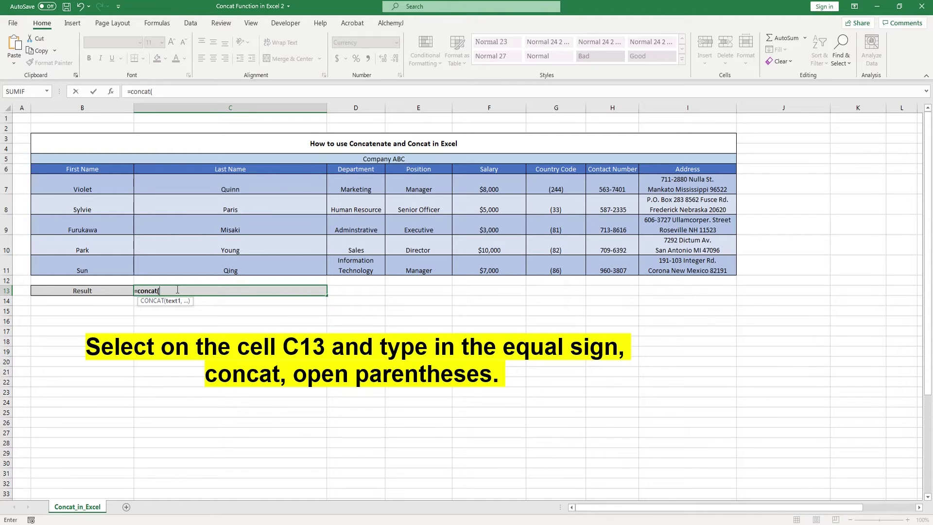
{"action": "left_click_drag", "start_coordinate": [551, 246], "coordinate": [605, 248]}
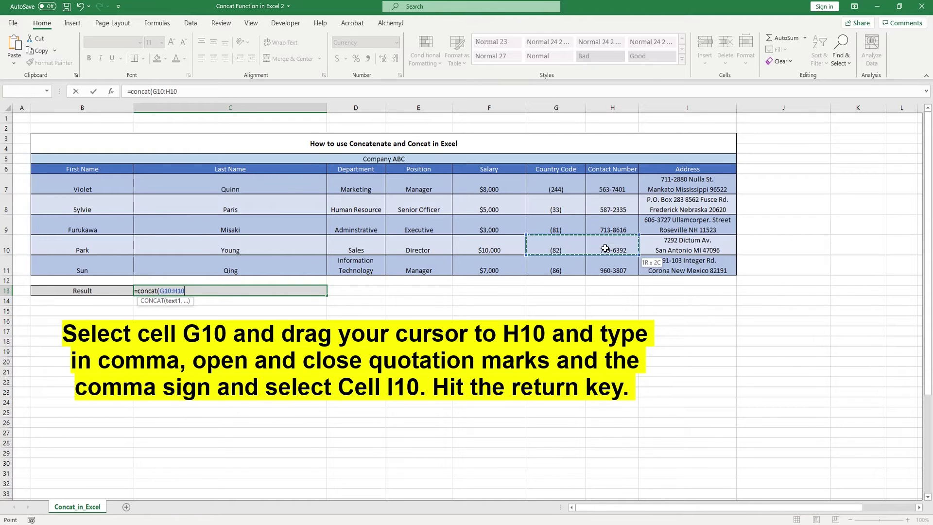
{"action": "type", "text": ","}
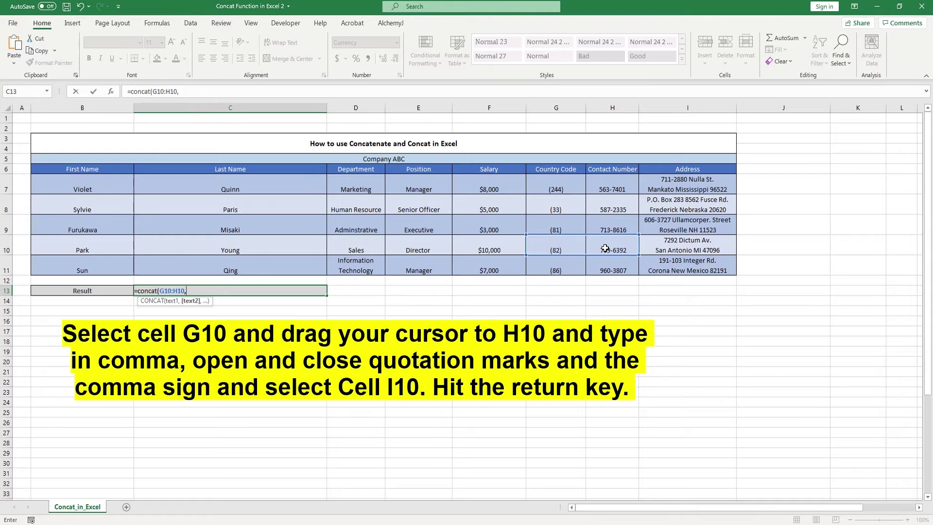
{"action": "type", "text": " \" \","}
{"action": "left_click", "coordinate": [668, 241]}
{"action": "key", "text": "Return"}
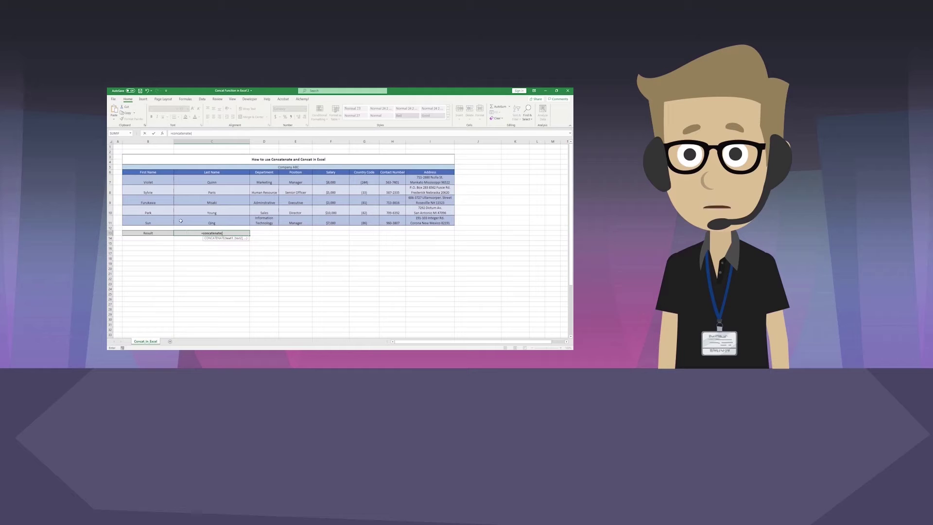
{"action": "left_click", "coordinate": [161, 192]}
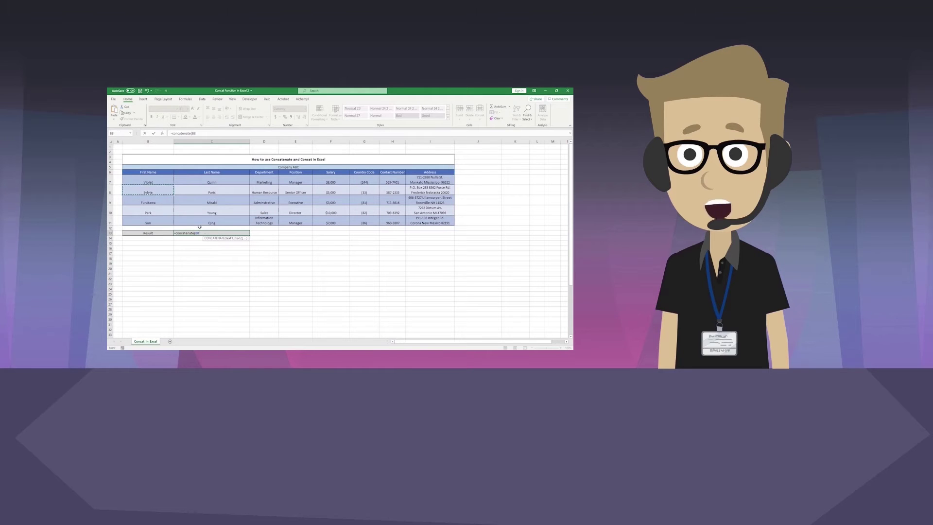
{"action": "type", "text": ", \" \","}
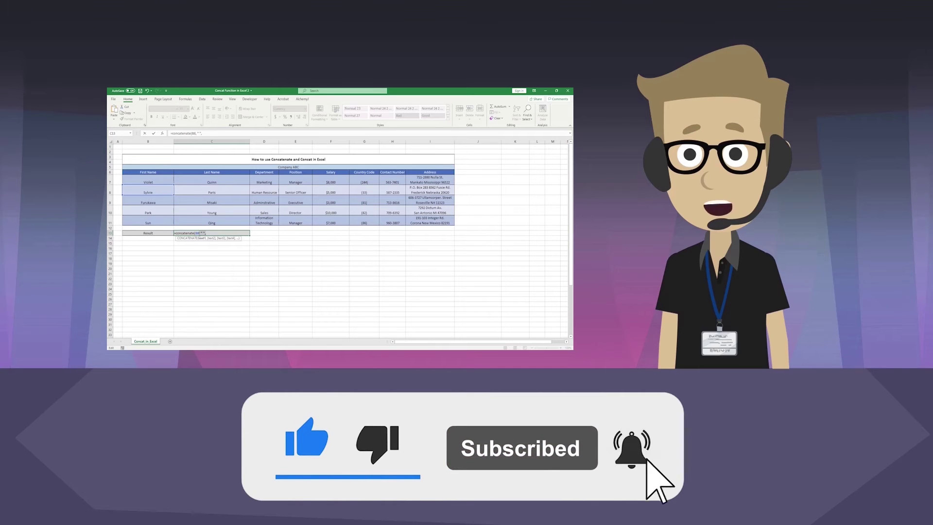
{"action": "type", "text": "c"}
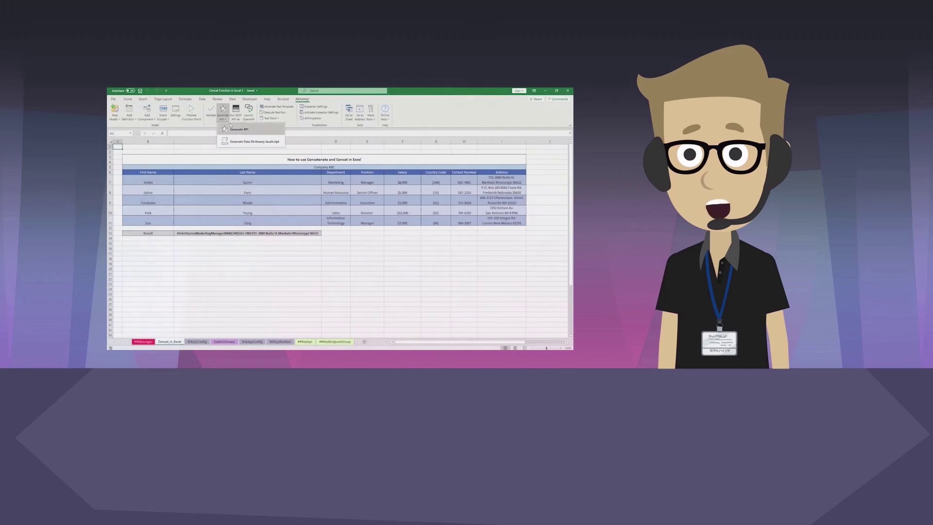
{"action": "left_click", "coordinate": [223, 113]}
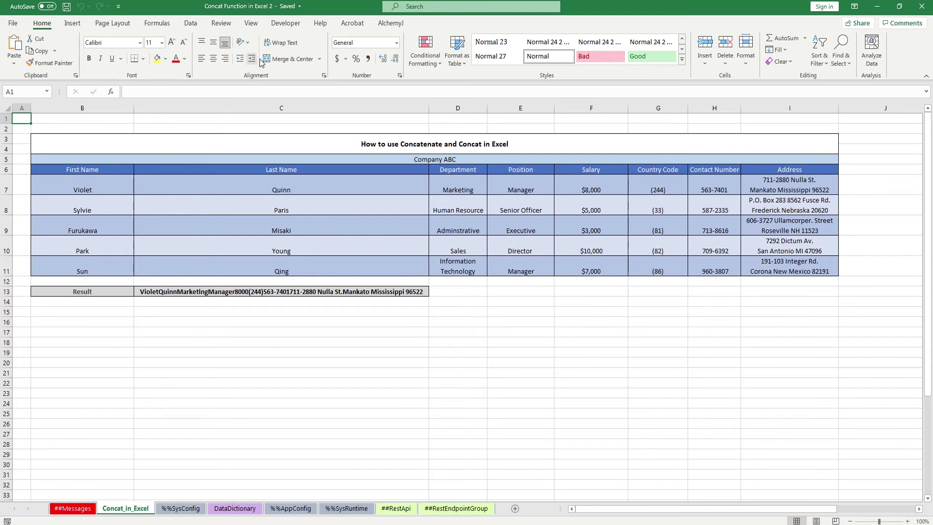
Generate the API from the workbook with AlchemyJ and launch its OpenAPI page
{"action": "left_click", "coordinate": [392, 24]}
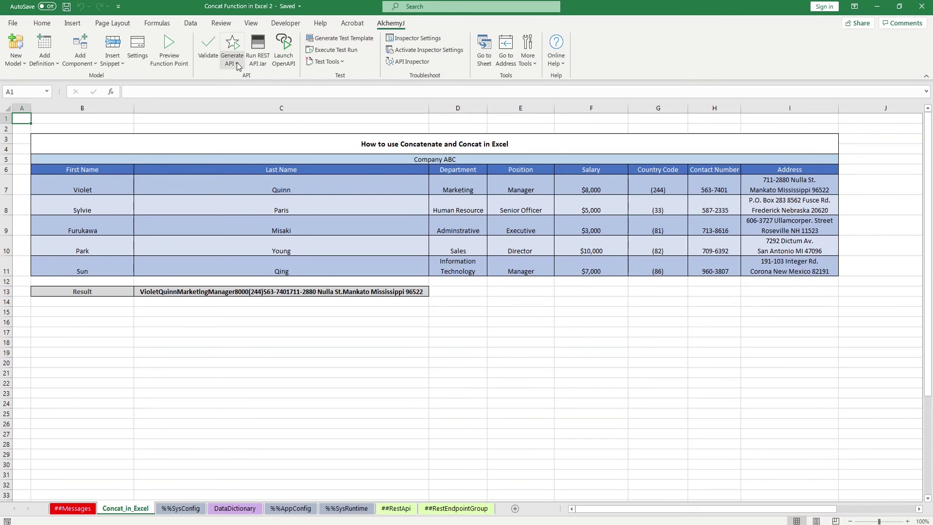
{"action": "left_click", "coordinate": [239, 65]}
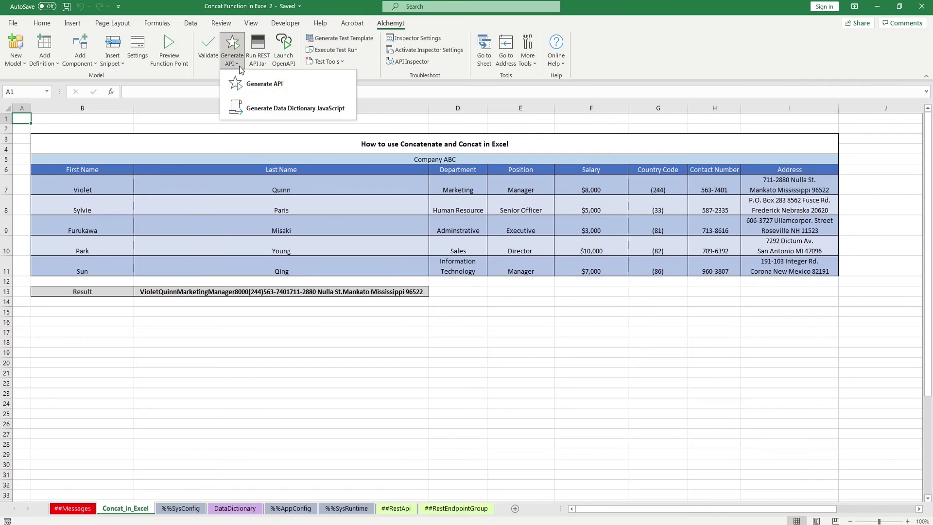
{"action": "left_click", "coordinate": [253, 84]}
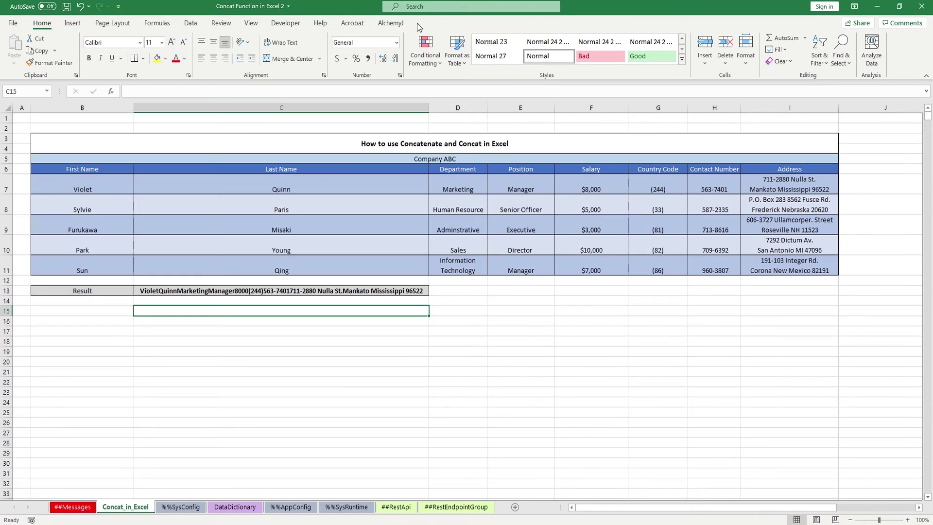
{"action": "left_click", "coordinate": [391, 22]}
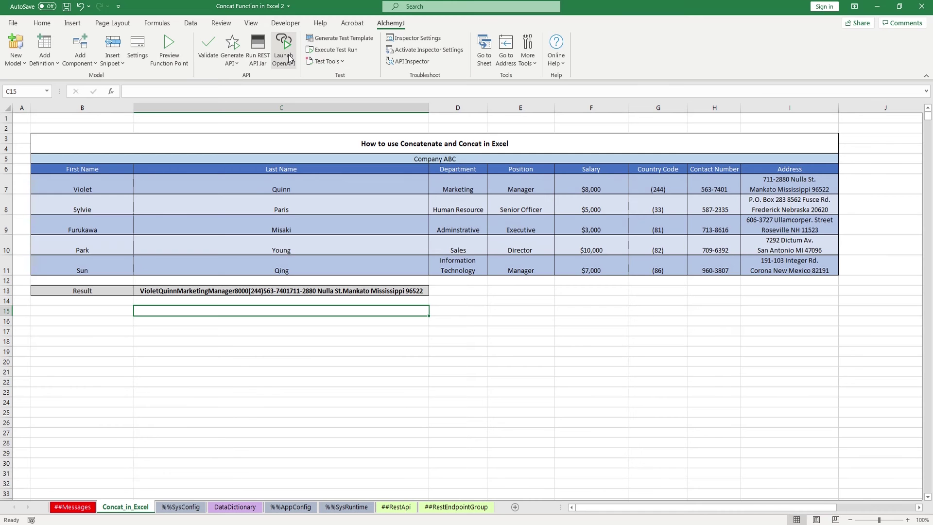
{"action": "left_click", "coordinate": [289, 58]}
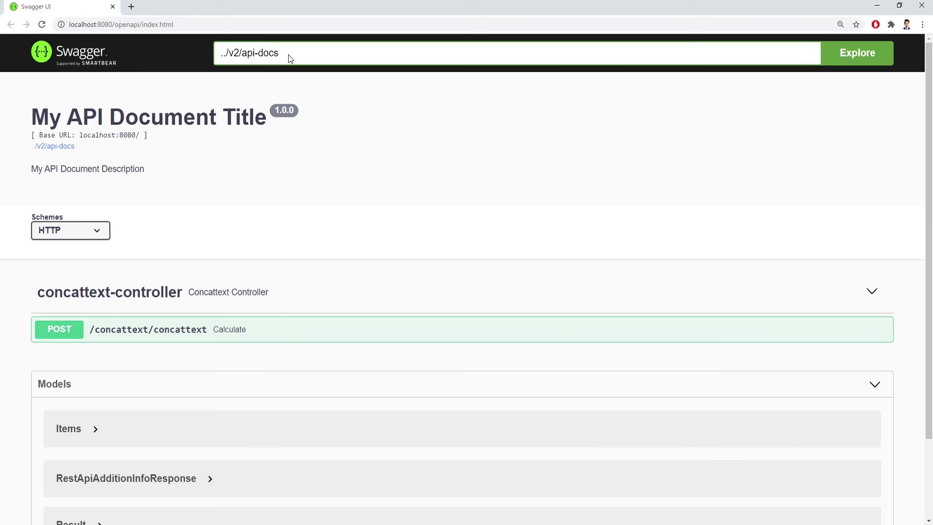
Expand the POST /concattext/concattext operation and make its request body editable for a trial call
{"action": "scroll", "coordinate": [358, 102], "scroll_direction": "down", "scroll_amount": 1}
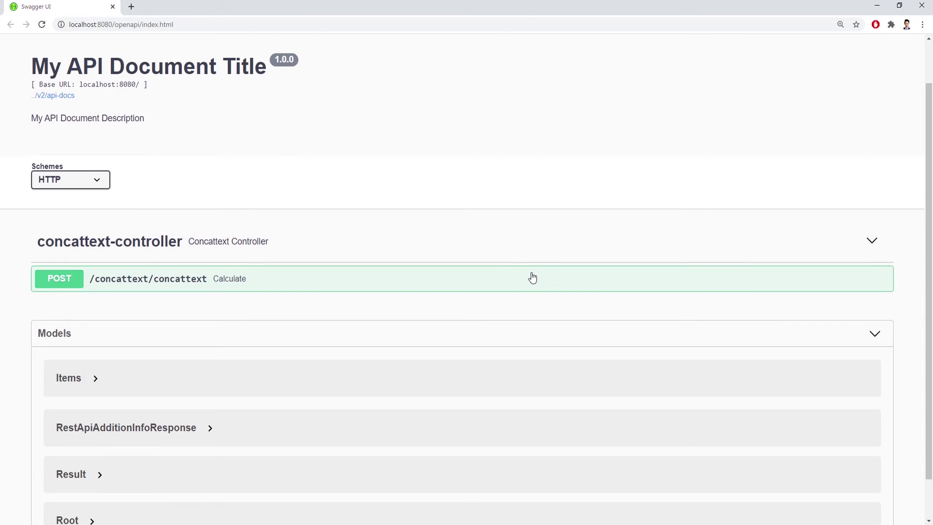
{"action": "left_click", "coordinate": [531, 276]}
{"action": "scroll", "coordinate": [597, 247], "scroll_direction": "down", "scroll_amount": 2}
{"action": "left_click", "coordinate": [829, 210]}
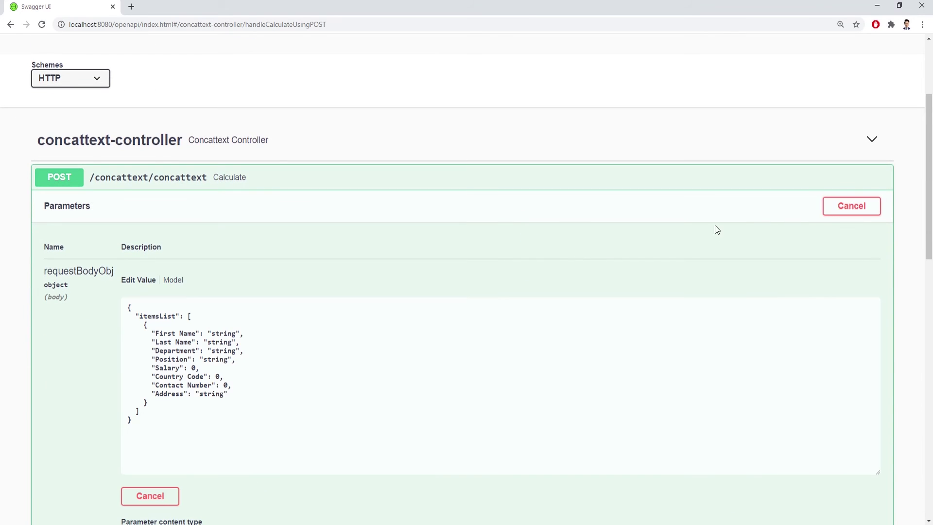
{"action": "scroll", "coordinate": [281, 263], "scroll_direction": "down", "scroll_amount": 1}
{"action": "scroll", "coordinate": [278, 258], "scroll_direction": "down", "scroll_amount": 2}
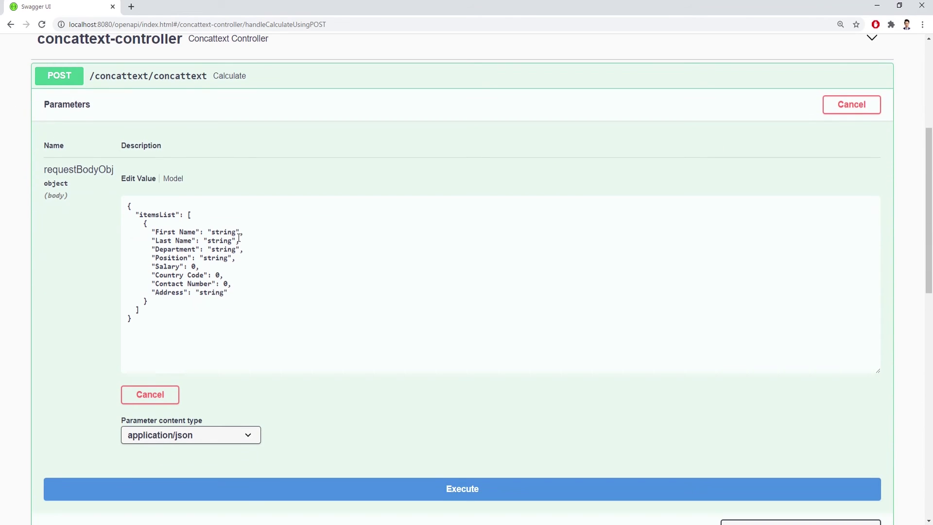
Replace the First Name placeholder in the request body with the employee's first name
{"action": "left_click", "coordinate": [237, 233]}
{"action": "key", "text": "BackSpace"}
{"action": "key", "text": "BackSpace"}
{"action": "key", "text": "BackSpace"}
{"action": "key", "text": "BackSpace"}
{"action": "key", "text": "BackSpace"}
{"action": "key", "text": "BackSpace"}
{"action": "type", "text": "Sun"}
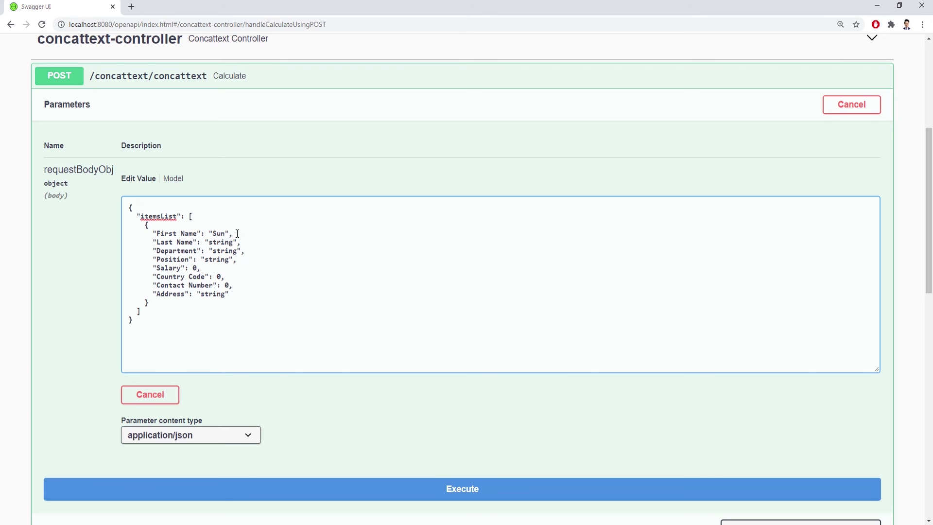
Replace the Last Name placeholder in the request body with the employee's last name
{"action": "key", "text": "Down"}
{"action": "key", "text": "Right"}
{"action": "key", "text": "Right"}
{"action": "key", "text": "BackSpace"}
{"action": "key", "text": "BackSpace"}
{"action": "key", "text": "BackSpace"}
{"action": "key", "text": "BackSpace"}
{"action": "key", "text": "BackSpace"}
{"action": "key", "text": "BackSpace"}
{"action": "type", "text": "Qing"}
Set Department to "Information Technology" and Position to "Manager" in the request body
{"action": "key", "text": "Down"}
{"action": "key", "text": "Right"}
{"action": "key", "text": "Right"}
{"action": "key", "text": "Right"}
{"action": "key", "text": "BackSpace"}
{"action": "key", "text": "BackSpace"}
{"action": "key", "text": "BackSpace"}
{"action": "key", "text": "BackSpace"}
{"action": "key", "text": "BackSpace"}
{"action": "key", "text": "BackSpace"}
{"action": "type", "text": "Information T"}
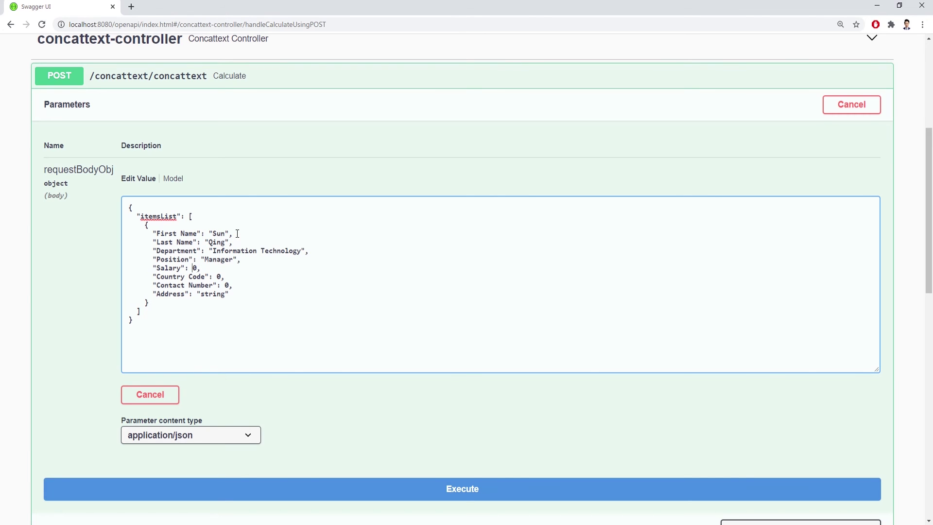
Set Salary to 7000 and Country Code to 86, and fill in the employee's contact number and address
{"action": "type", "text": "603807"}
{"action": "key", "text": "Down"}
{"action": "key", "text": "Left"}
{"action": "key", "text": "BackSpace"}
{"action": "key", "text": "BackSpace"}
{"action": "key", "text": "BackSpace"}
{"action": "key", "text": "BackSpace"}
{"action": "key", "text": "BackSpace"}
{"action": "key", "text": "BackSpace"}
{"action": "type", "text": "191-103 Integer Rd. Corona New Me"}
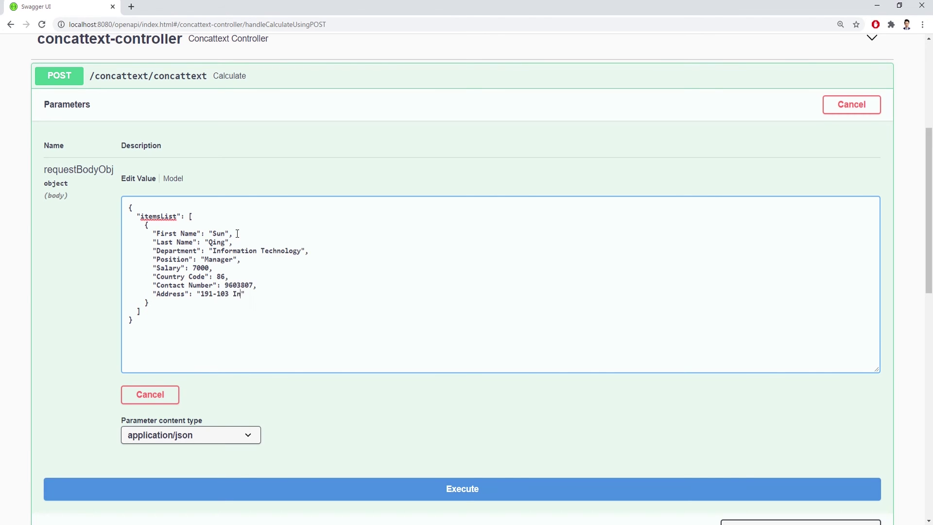
{"action": "type", "text": "xico 82191"}
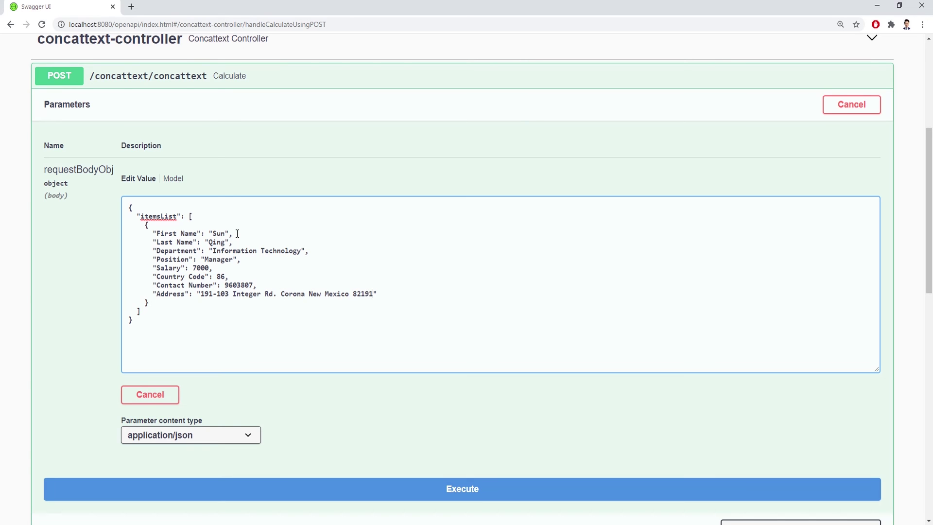
Execute the POST request and highlight the Result text in the response body
{"action": "left_click", "coordinate": [394, 488]}
{"action": "scroll", "coordinate": [340, 461], "scroll_direction": "down", "scroll_amount": 9}
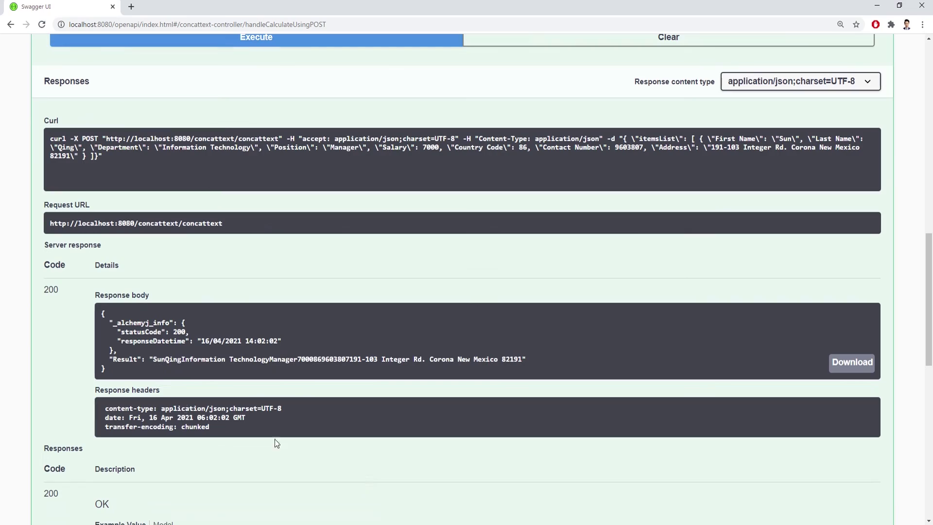
{"action": "left_click_drag", "start_coordinate": [156, 359], "coordinate": [505, 362]}
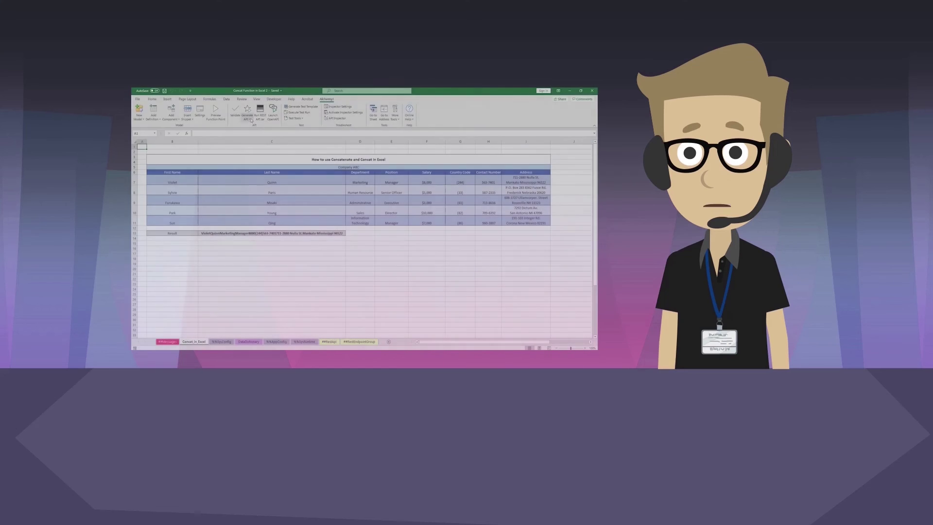
{"action": "left_click", "coordinate": [256, 129]}
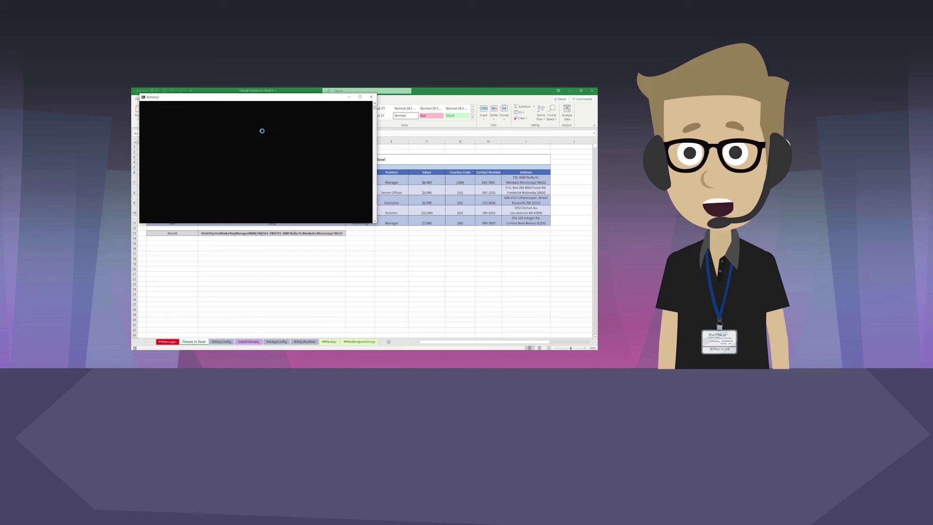